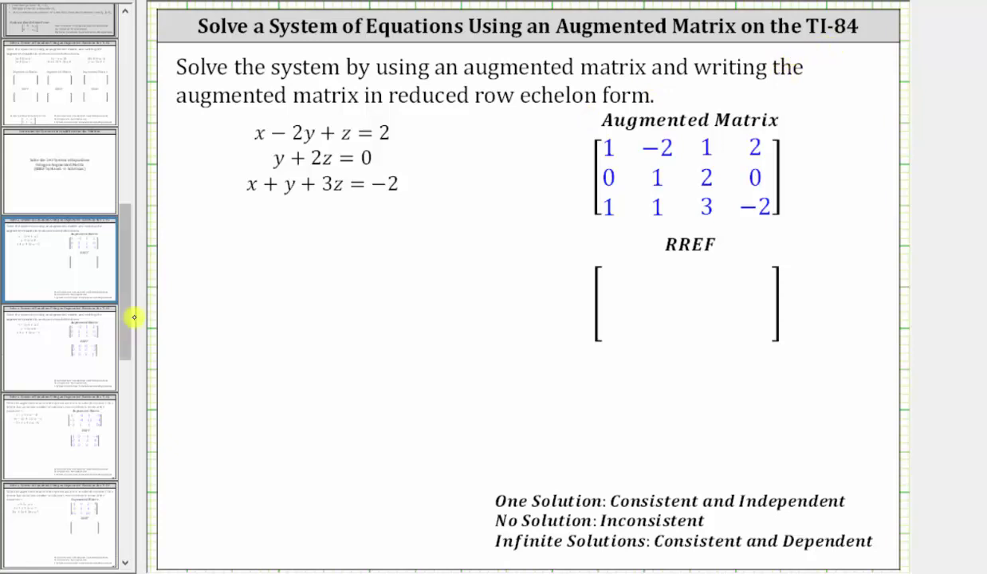
Scroll the slide panel and select the System → Augmented Matrix slide.
left_click_drag(121, 309, 121, 399)
left_click(31, 285)
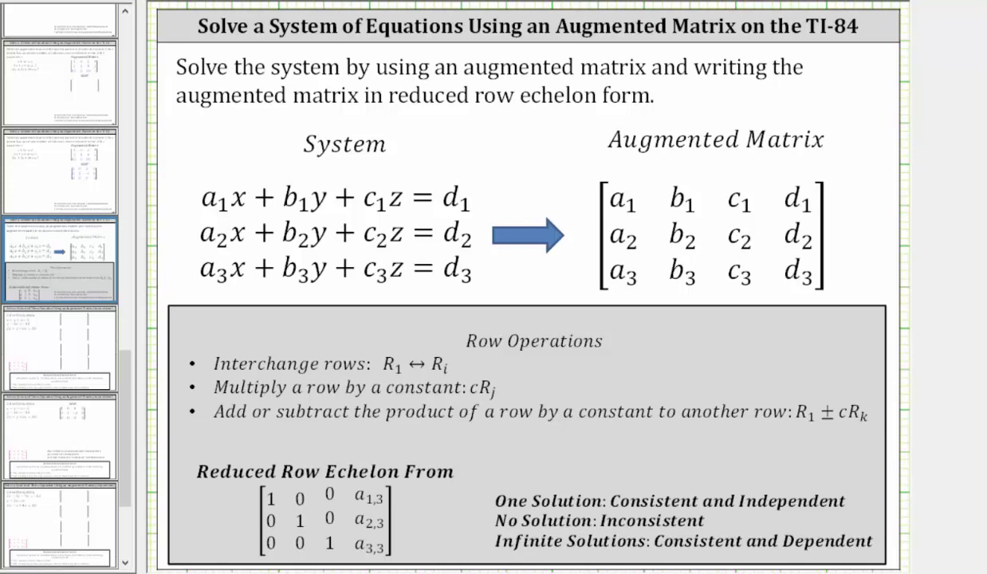
Label the matrix columns x, y, z, c in red, then go back to the x − 2y + z = 2 slide.
left_click_drag(612, 158, 627, 172)
left_click_drag(627, 158, 612, 172)
mouse_move(684, 162)
left_mouse_down()
mouse_move(674, 182)
mouse_move(680, 171)
mouse_move(741, 172)
left_mouse_up()
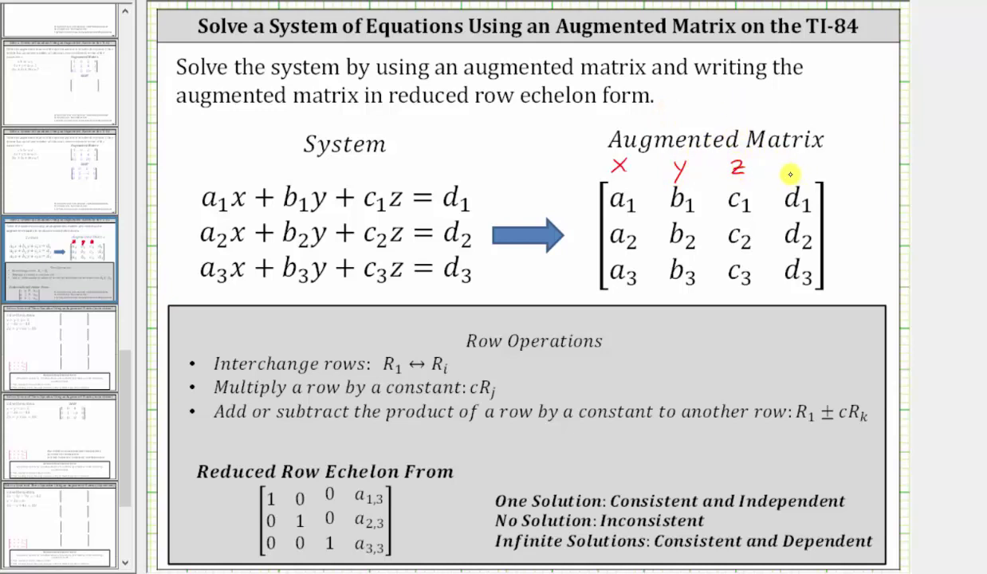
left_click_drag(799, 170, 802, 172)
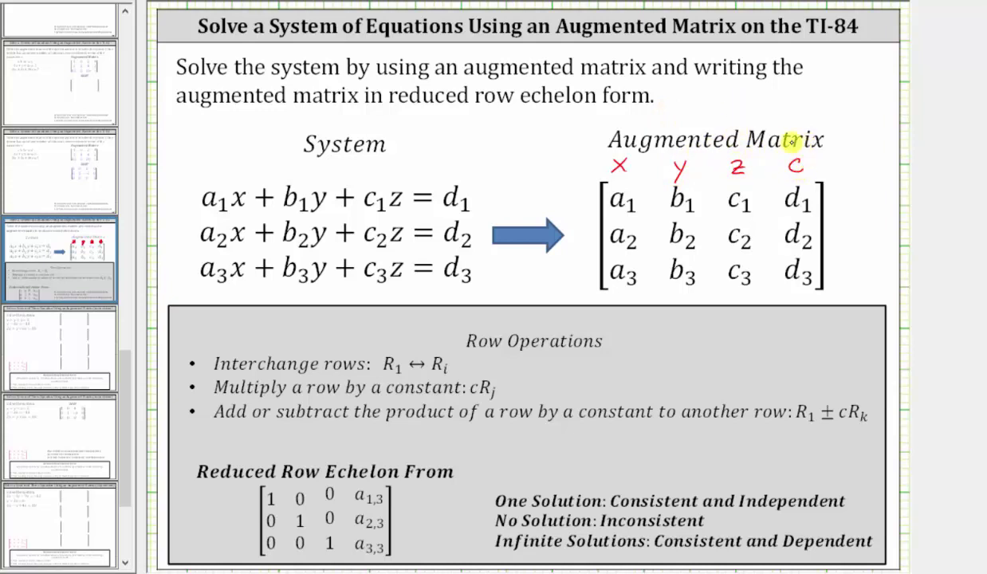
left_click_drag(130, 378, 133, 261)
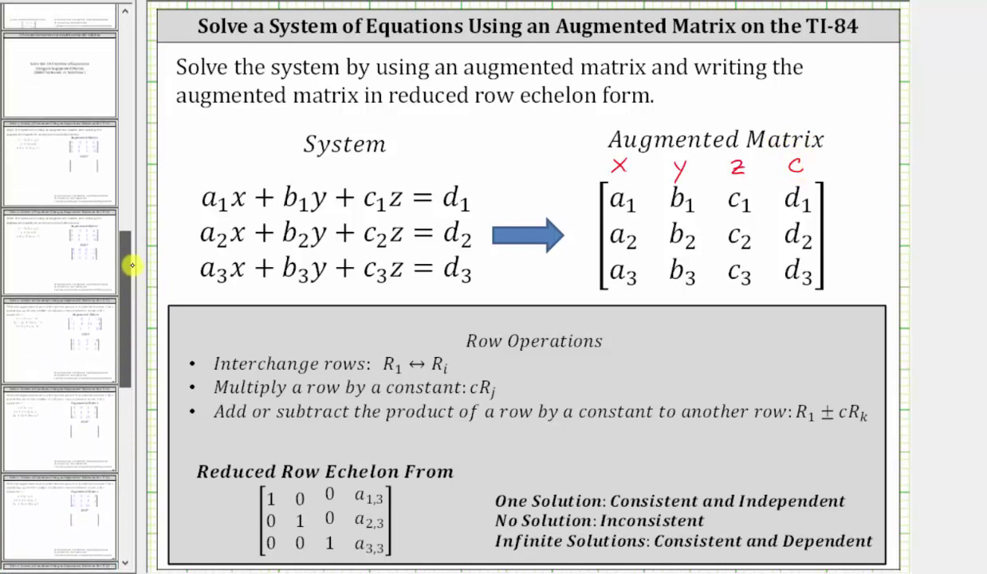
left_click(39, 267)
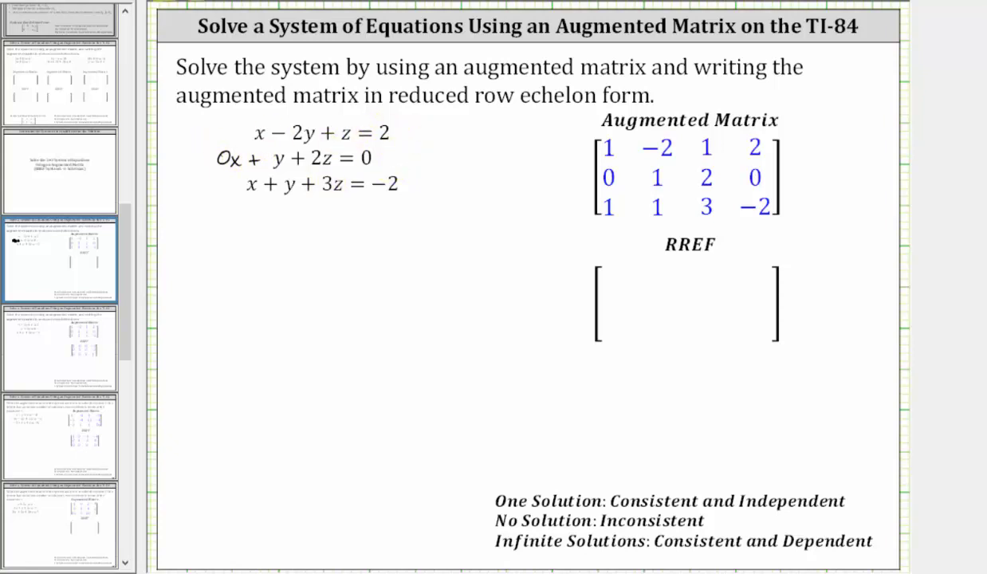
Ink implied 1 coefficients before x and z and 0x, then switch to the TI-84 emulator.
left_click_drag(247, 125, 244, 139)
left_click_drag(338, 126, 336, 138)
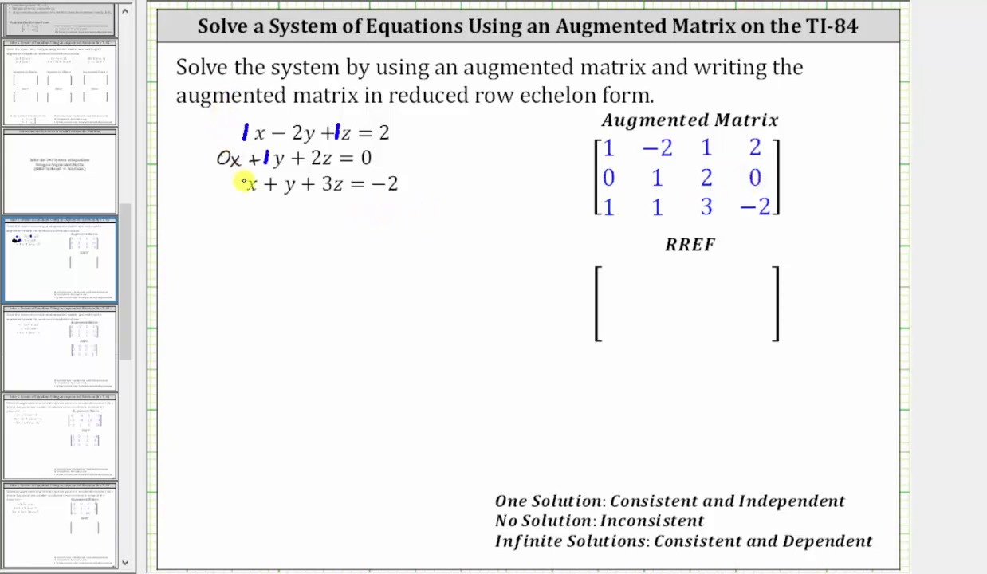
left_click_drag(241, 178, 238, 191)
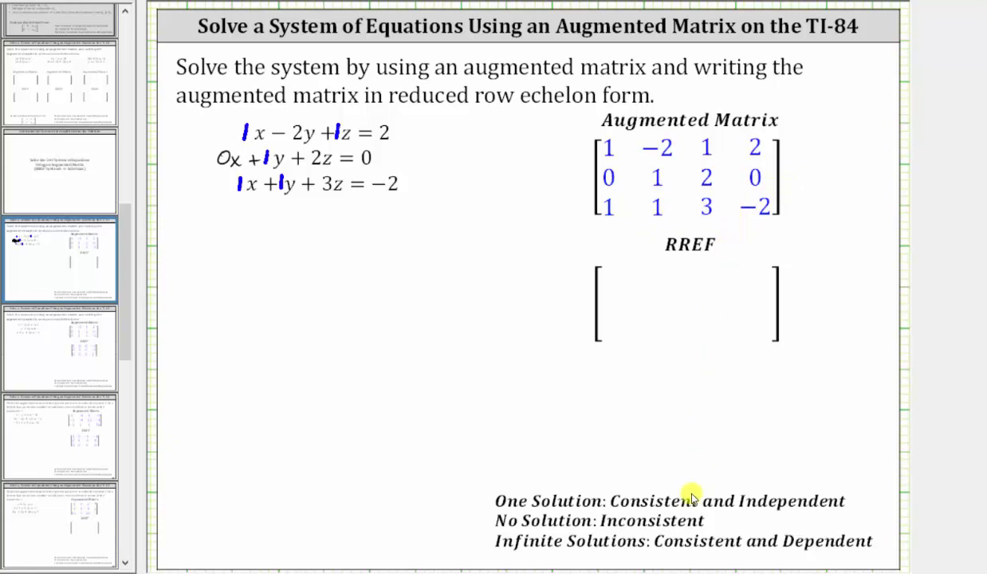
key("alt+Tab")
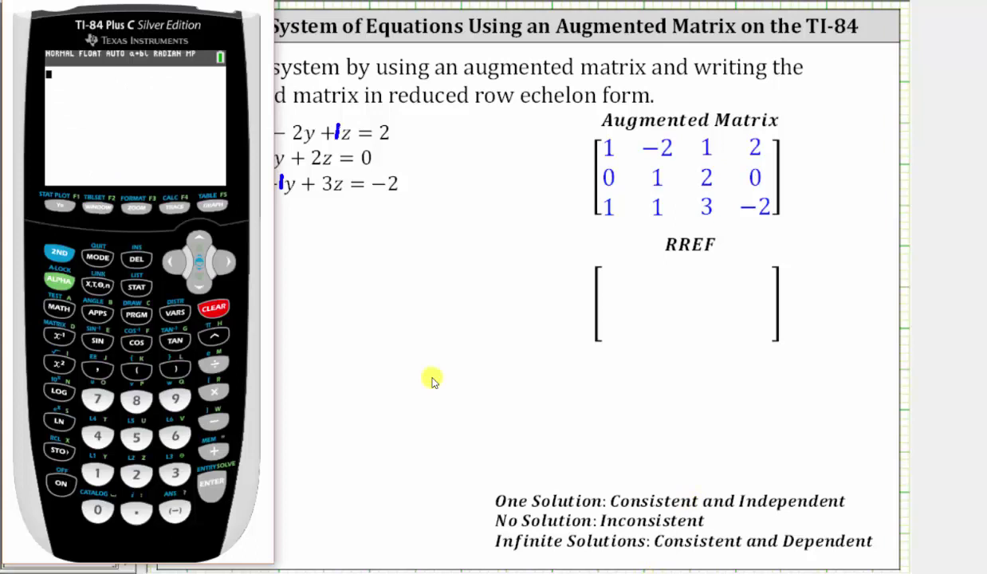
Open matrix [A] in the TI-84 matrix editor and resize it to 3×4.
left_click(60, 263)
left_click(59, 337)
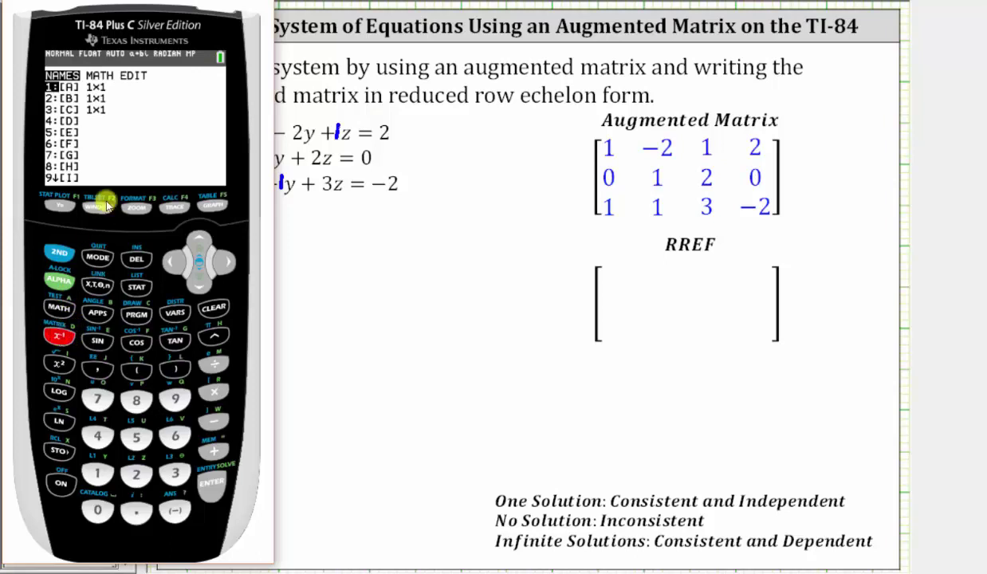
left_click(223, 264)
left_click(224, 263)
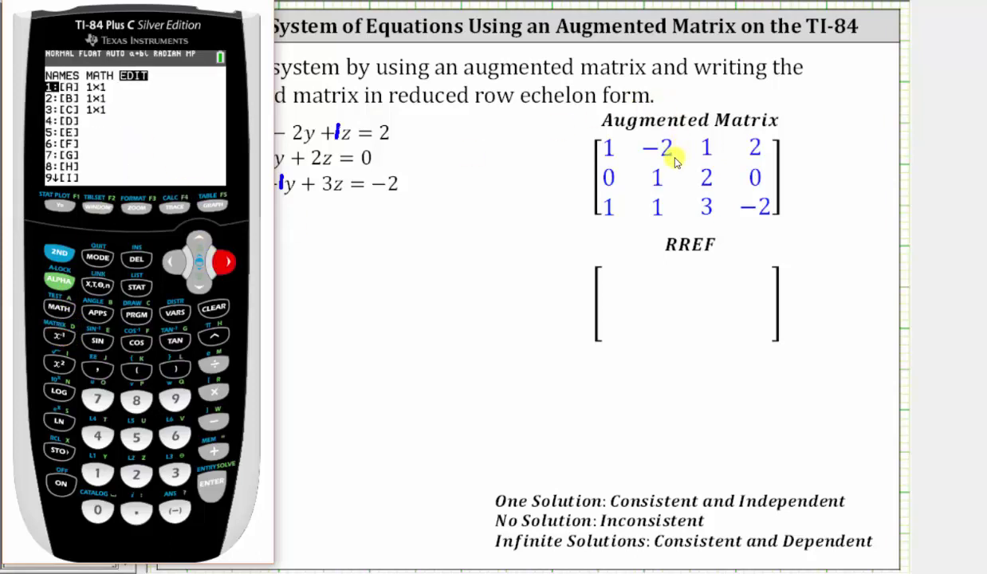
left_click(212, 482)
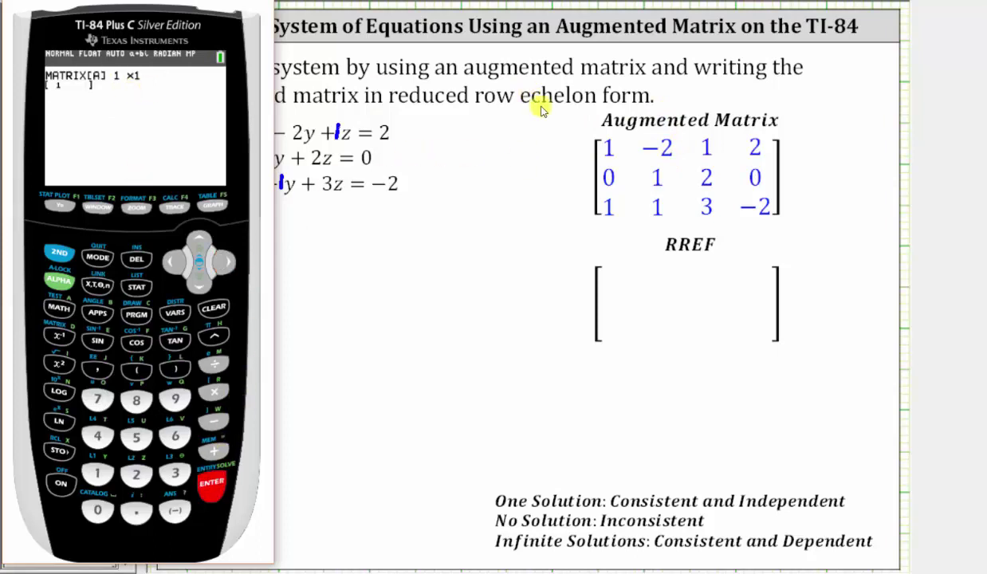
left_click(177, 476)
key("Return")
key("4")
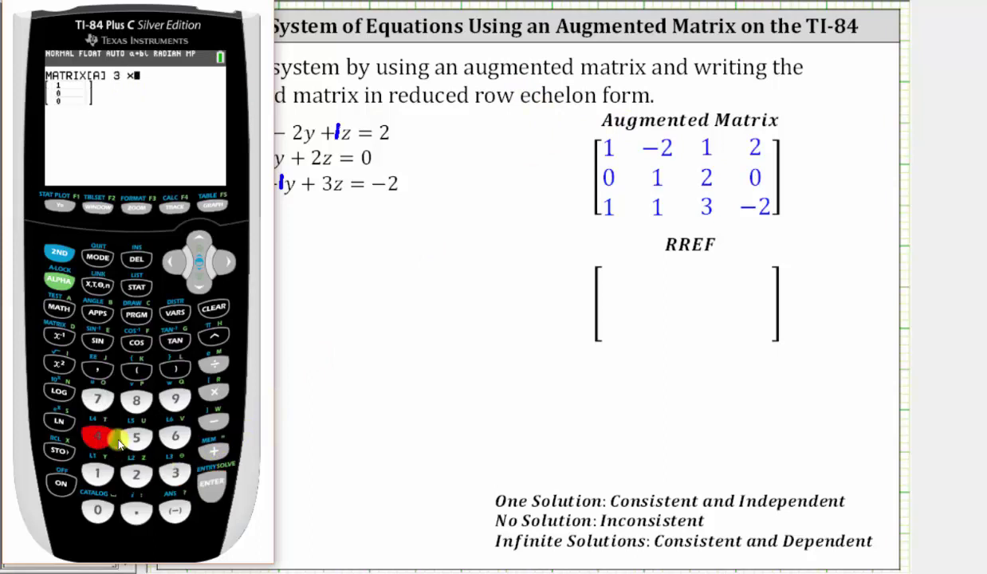
left_click(205, 483)
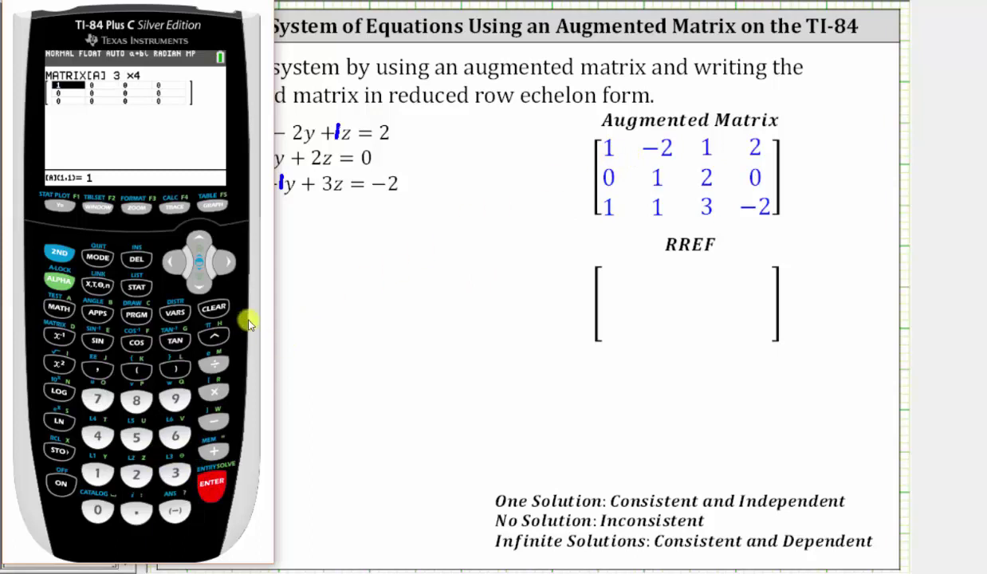
Enter row 1 of matrix [A]: 1, −2, 1, 2.
left_click(97, 474)
left_click(209, 481)
left_click(136, 474)
left_click(201, 483)
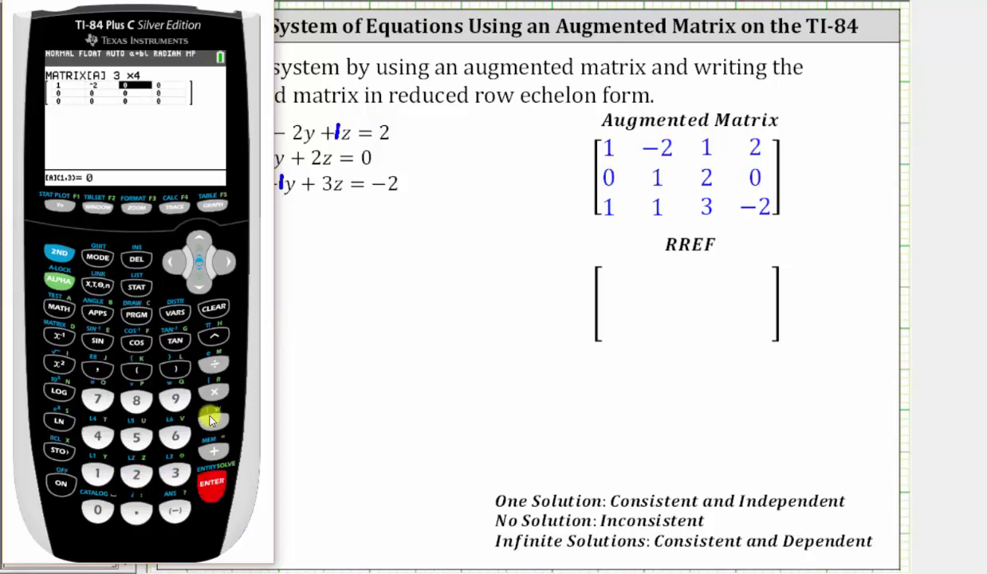
left_click(110, 475)
left_click(209, 481)
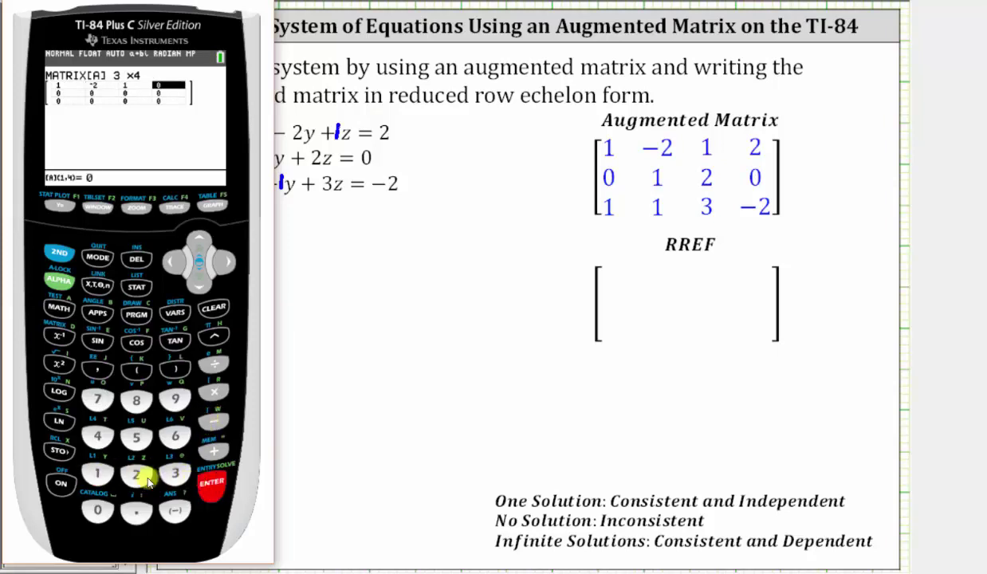
left_click(137, 474)
left_click(209, 482)
Enter row 2 of matrix [A]: 0, 1, 2, 0.
left_click(98, 510)
left_click(209, 482)
left_click(98, 473)
left_click(209, 482)
left_click(136, 474)
left_click(209, 482)
left_click(98, 510)
left_click(209, 482)
Enter row 3 of matrix [A]: 1, 1, 3, −2.
left_click(97, 474)
left_click(209, 482)
left_click(97, 474)
left_click(209, 482)
left_click(175, 473)
left_click(211, 483)
left_click(211, 485)
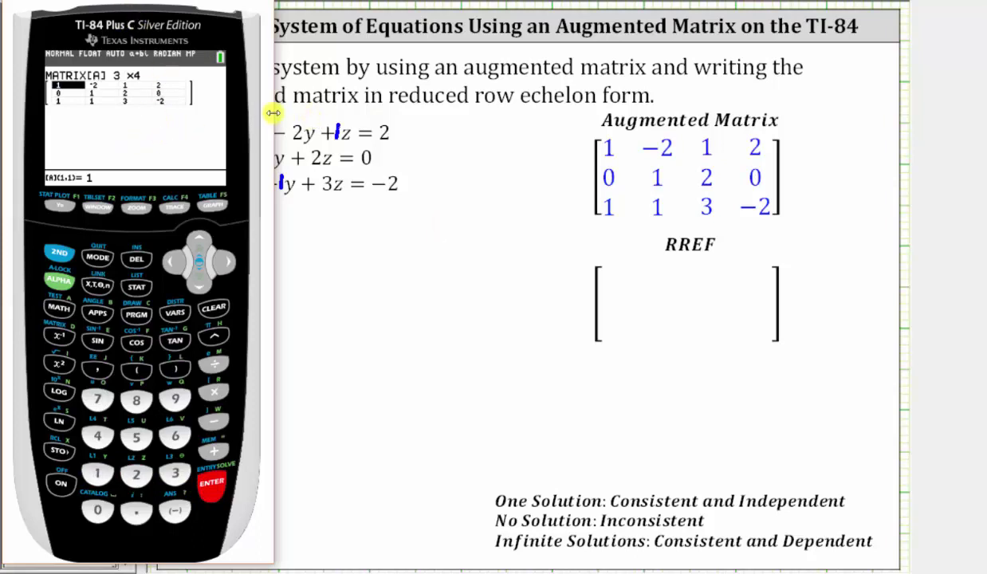
Paste rref( from the MATRIX MATH menu onto the home screen.
left_click(59, 252)
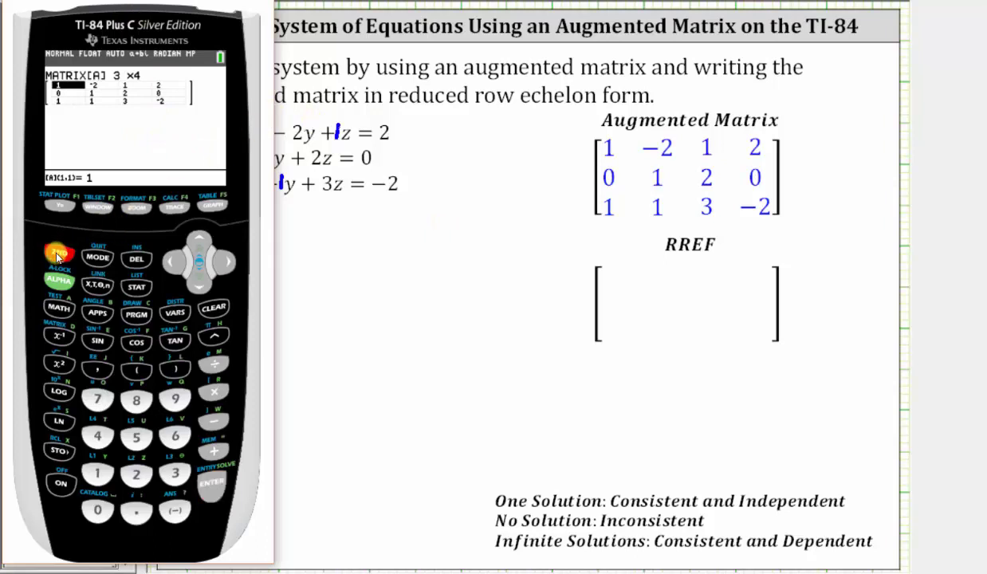
left_click(93, 257)
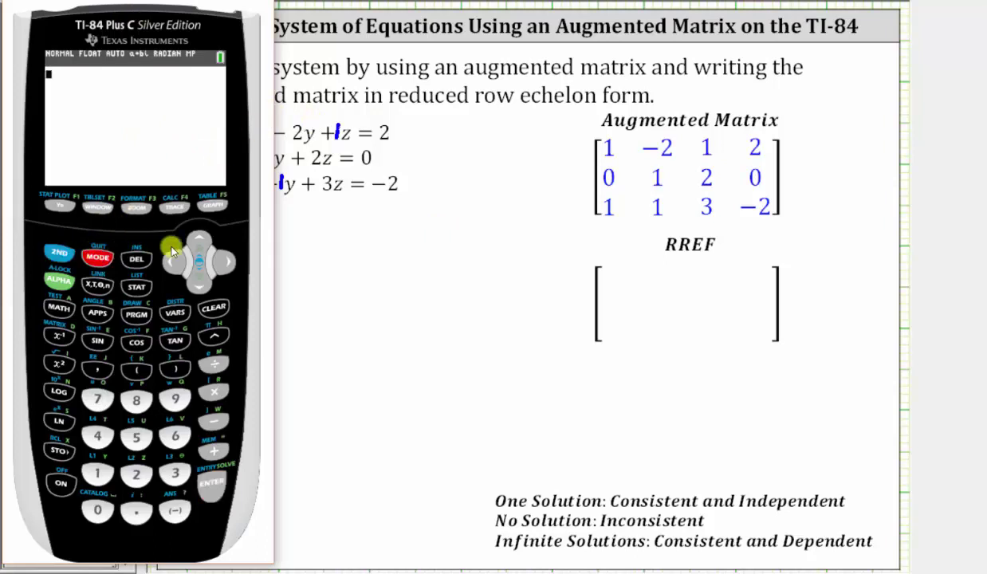
left_click(59, 252)
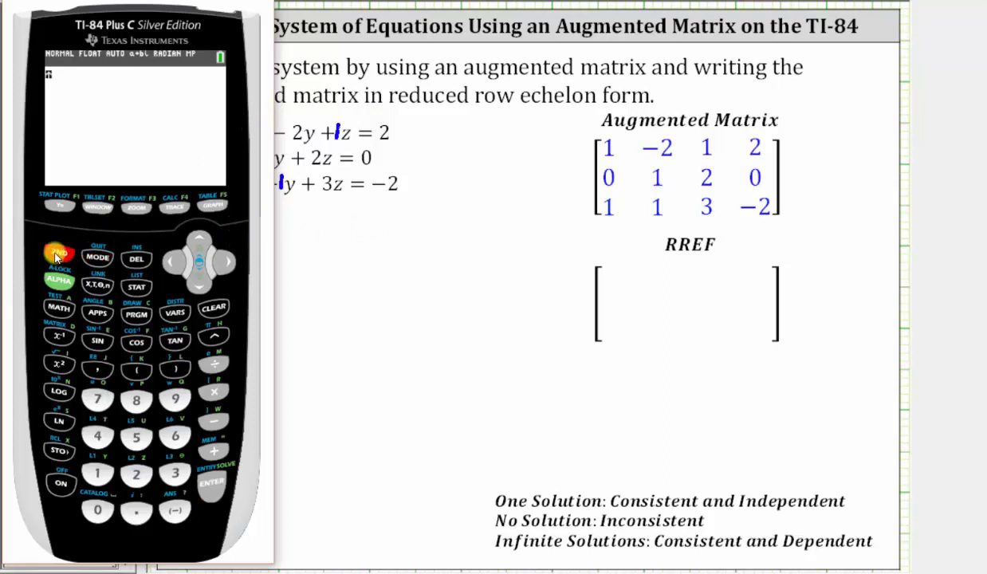
left_click(60, 339)
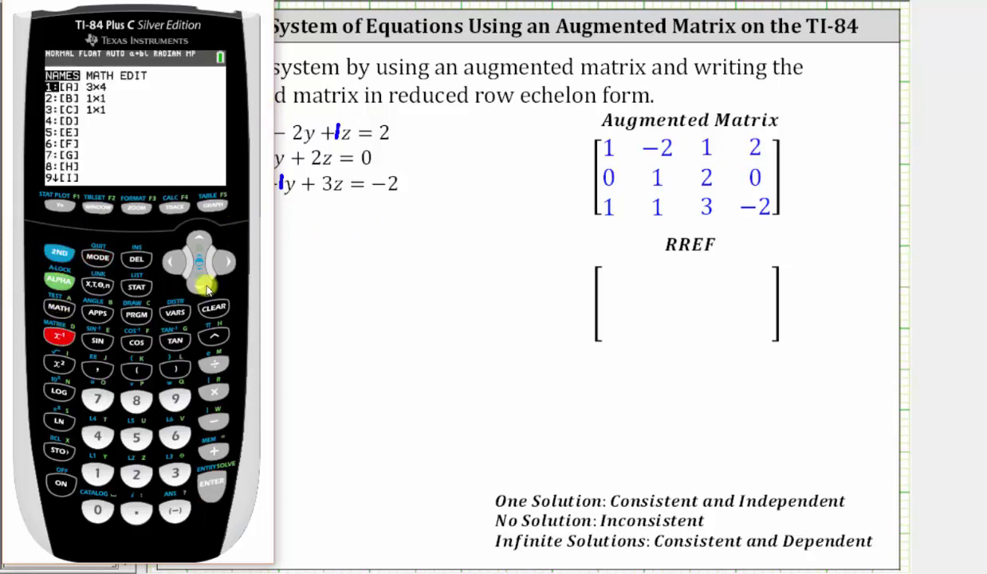
left_click(228, 261)
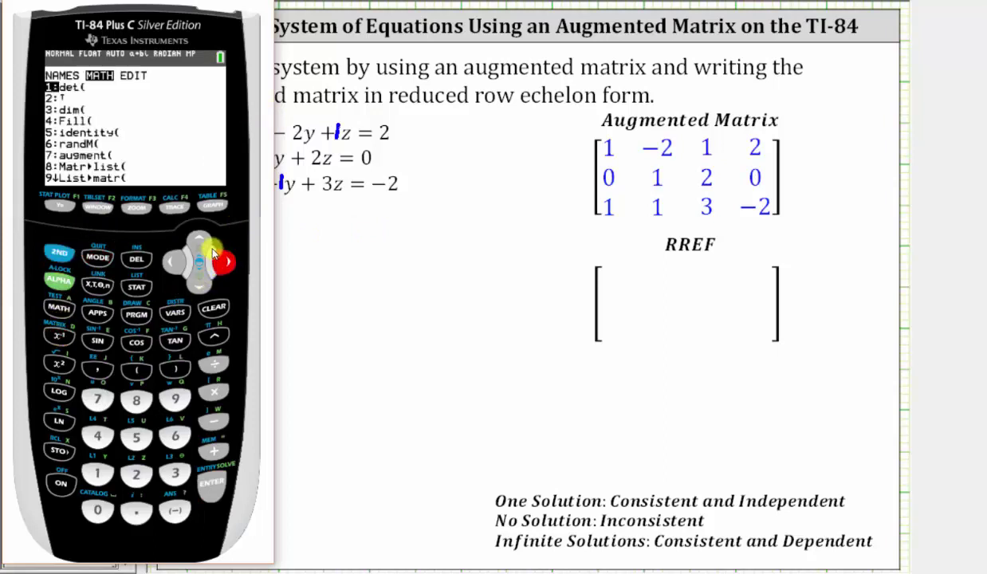
left_click(200, 239)
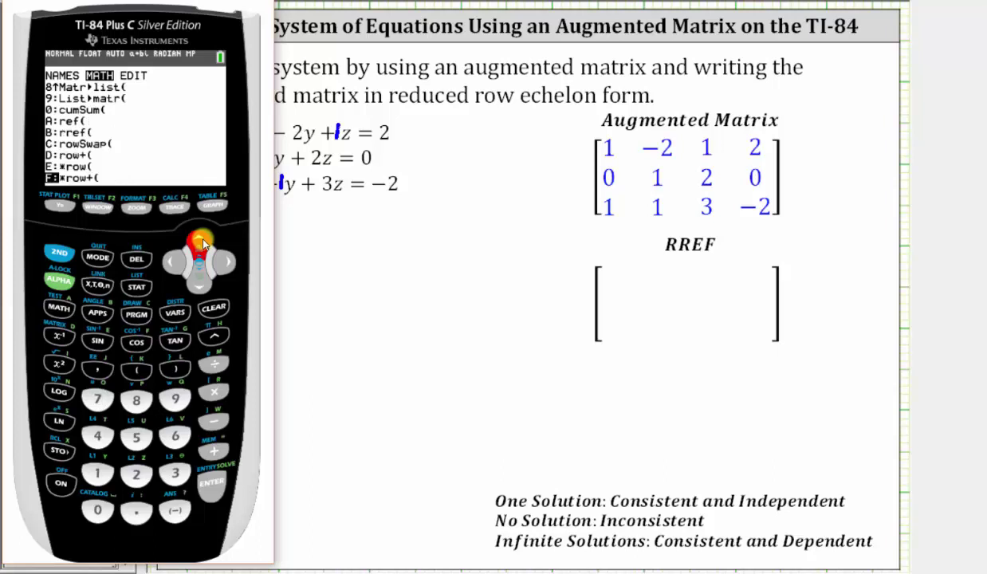
left_click(200, 241)
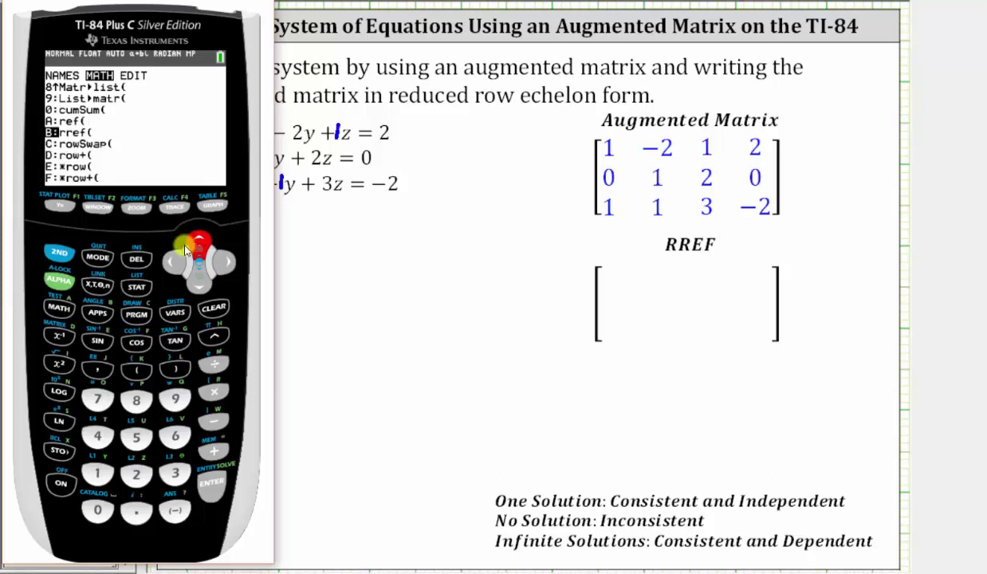
left_click(210, 480)
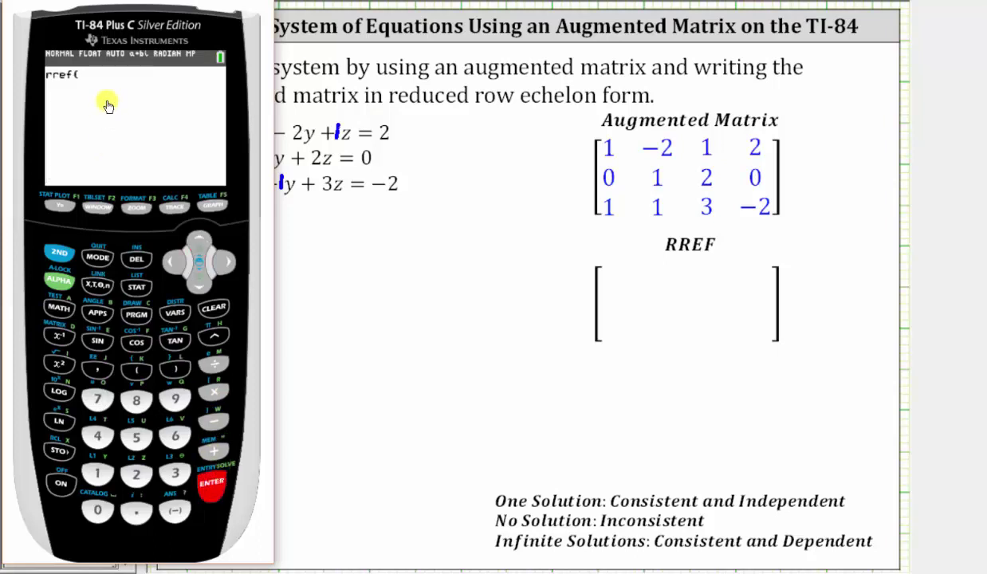
Complete rref([A]) and evaluate it.
left_click(60, 253)
left_click(59, 335)
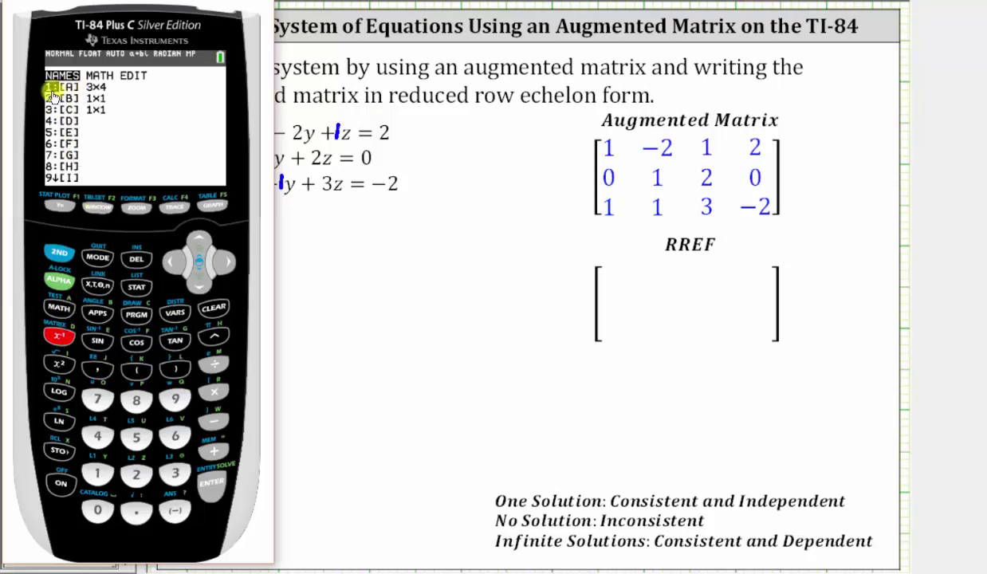
left_click(214, 481)
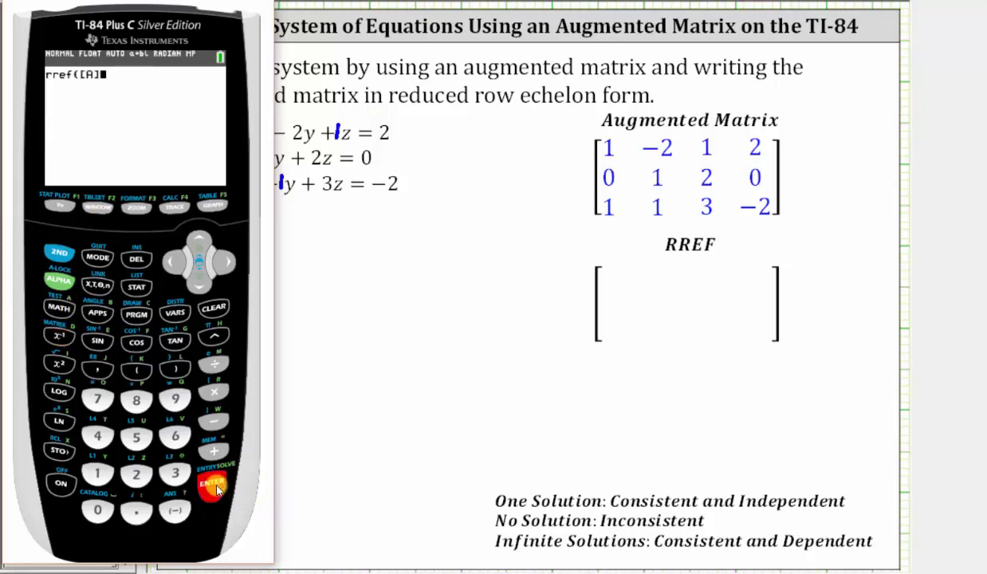
left_click(175, 369)
left_click(213, 481)
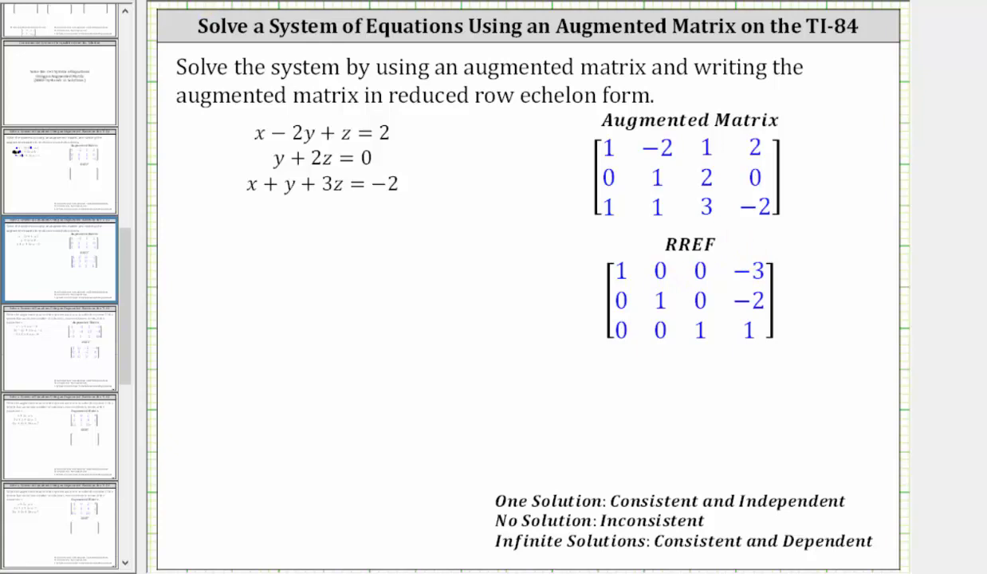
Handwrite x = −3, y = −2, z = 1 below the RREF and circle 'One Solution'.
left_click_drag(636, 364, 653, 379)
mouse_move(652, 364)
left_mouse_down()
mouse_move(635, 379)
mouse_move(678, 368)
left_mouse_up()
left_click_drag(666, 375, 702, 372)
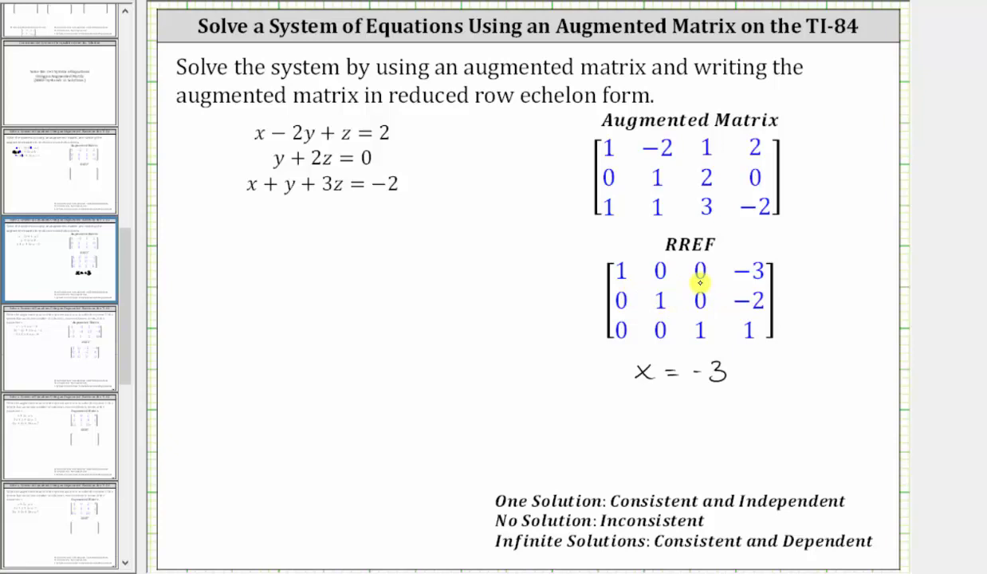
mouse_move(654, 398)
left_mouse_down()
mouse_move(641, 427)
mouse_move(648, 414)
mouse_move(687, 404)
left_mouse_up()
left_click_drag(676, 411, 746, 414)
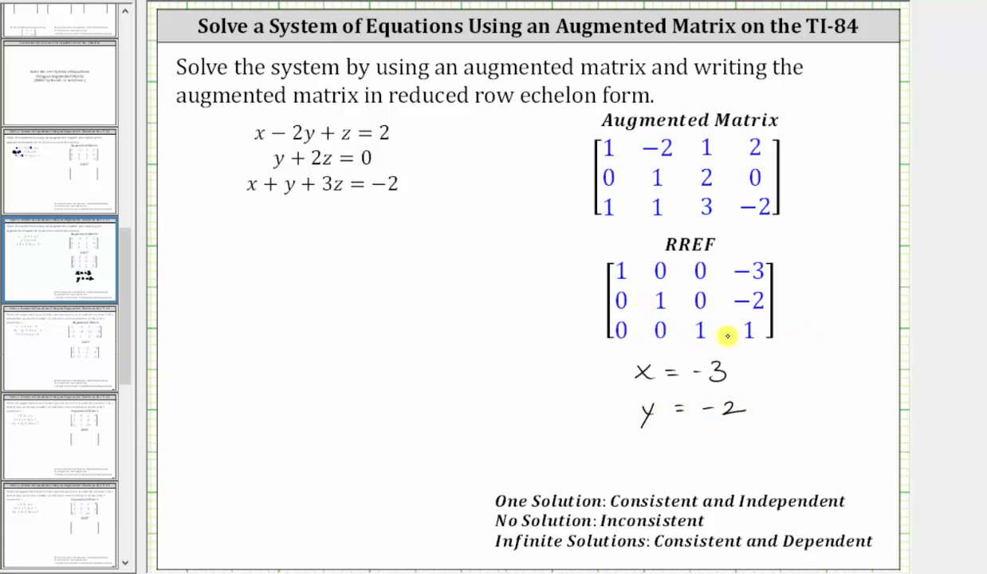
mouse_move(649, 440)
left_mouse_down()
mouse_move(653, 454)
mouse_move(723, 444)
mouse_move(722, 455)
left_mouse_up()
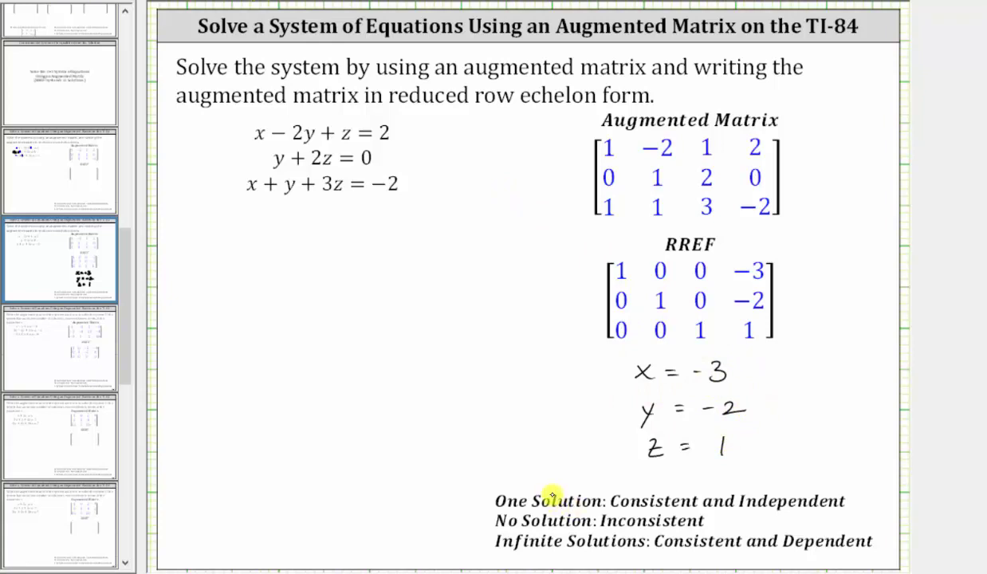
mouse_move(558, 490)
left_mouse_down()
mouse_move(494, 489)
mouse_move(496, 504)
mouse_move(696, 512)
mouse_move(839, 509)
mouse_move(855, 499)
mouse_move(562, 487)
left_mouse_up()
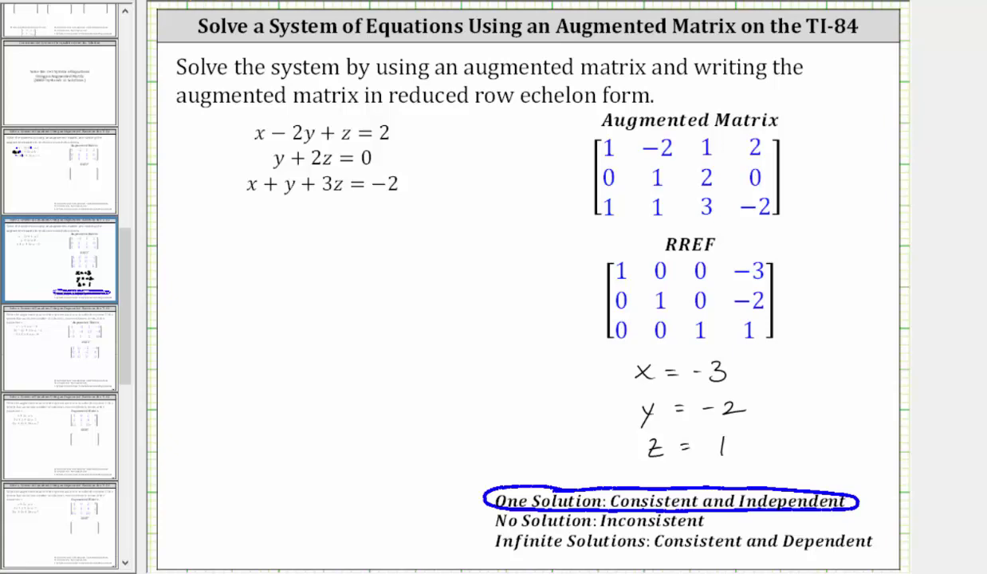
Handwrite 'Solution: (−3, −2, 1)' near the system and draw a box around it.
left_click_drag(264, 246, 368, 213)
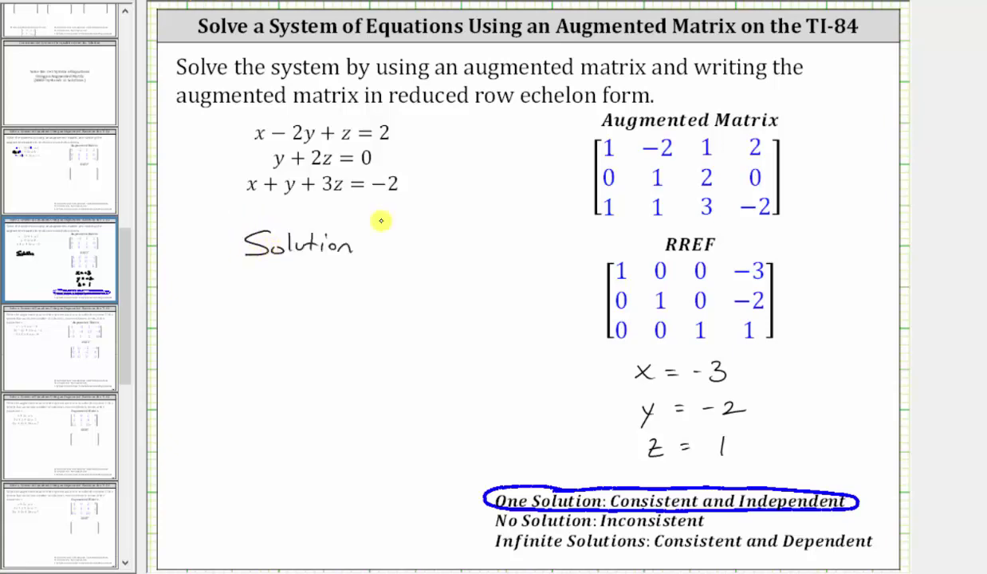
left_click(363, 239)
left_click(363, 249)
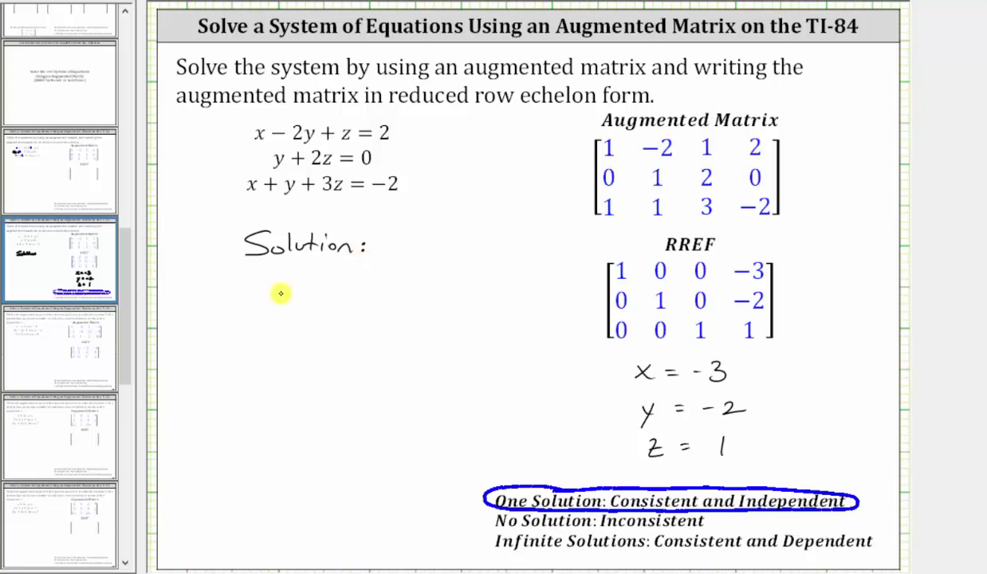
mouse_move(252, 284)
left_mouse_down()
mouse_move(250, 315)
mouse_move(276, 293)
mouse_move(281, 308)
left_mouse_up()
mouse_move(294, 306)
left_mouse_down()
mouse_move(292, 314)
mouse_move(323, 295)
mouse_move(342, 311)
mouse_move(380, 310)
left_mouse_up()
mouse_move(199, 223)
left_mouse_down()
mouse_move(195, 331)
mouse_move(286, 217)
mouse_move(413, 218)
mouse_move(413, 320)
left_mouse_up()
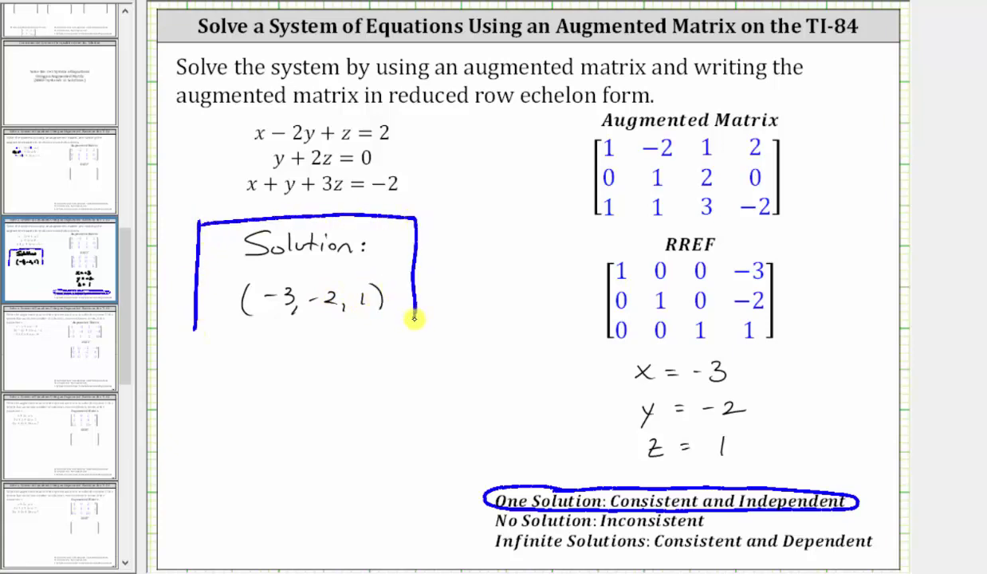